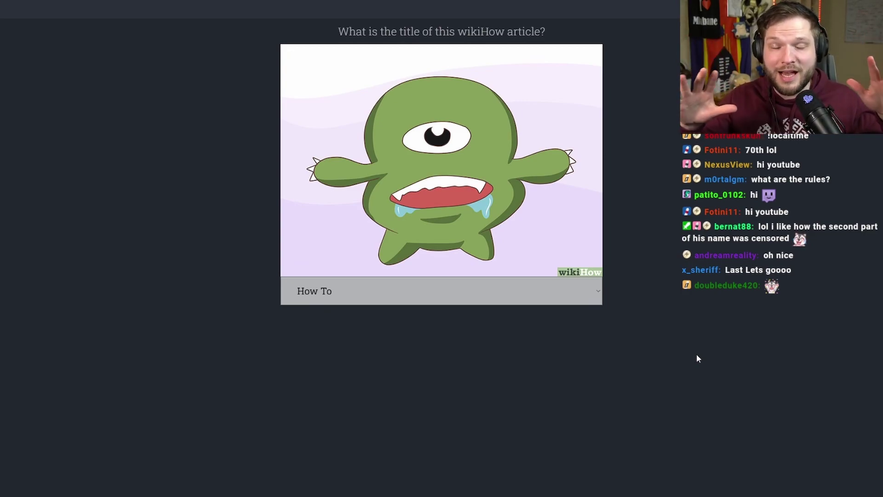
Guess 'How To Know If You Are Drunk' for the green monster (wrong), then load the polar bear round.
left_click(581, 298)
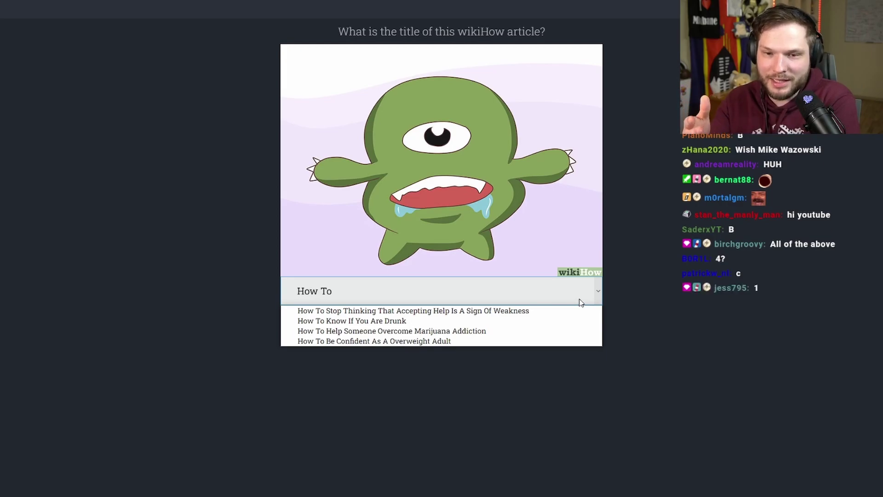
left_click(410, 322)
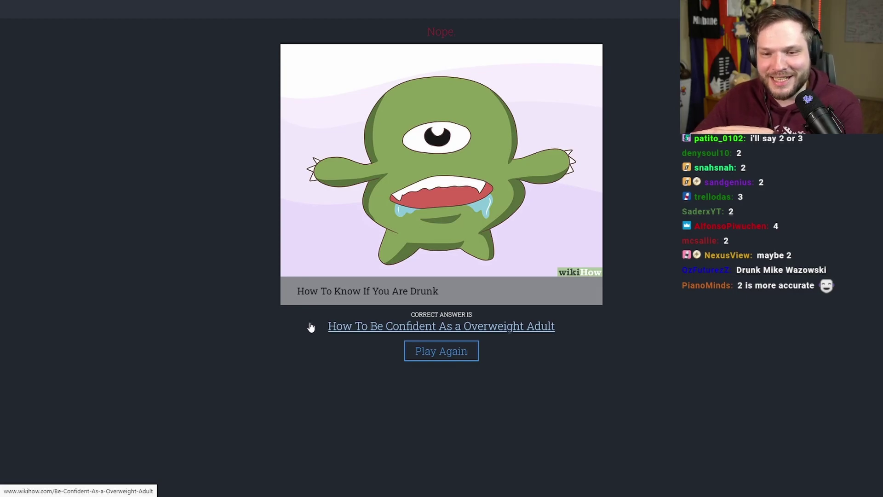
left_click(413, 347)
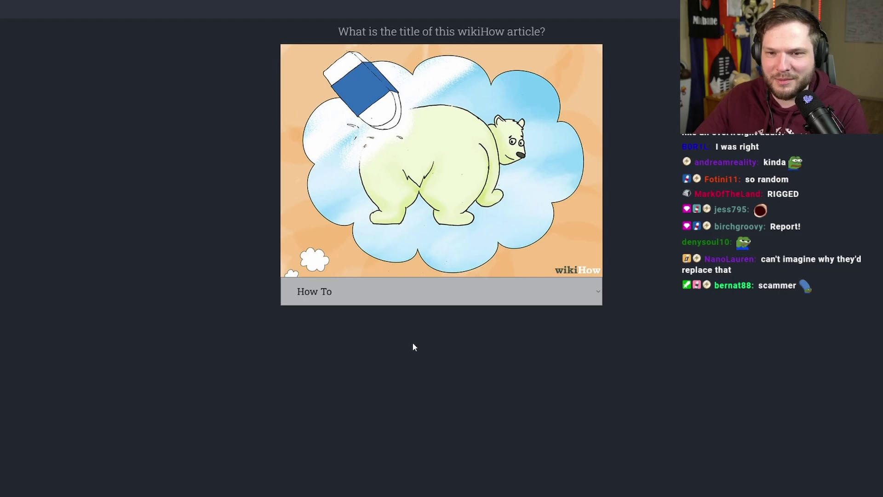
Answer 'How To Get Over Writer's Block' for the polar bear picture, scoring 1 at 50%.
left_click(434, 298)
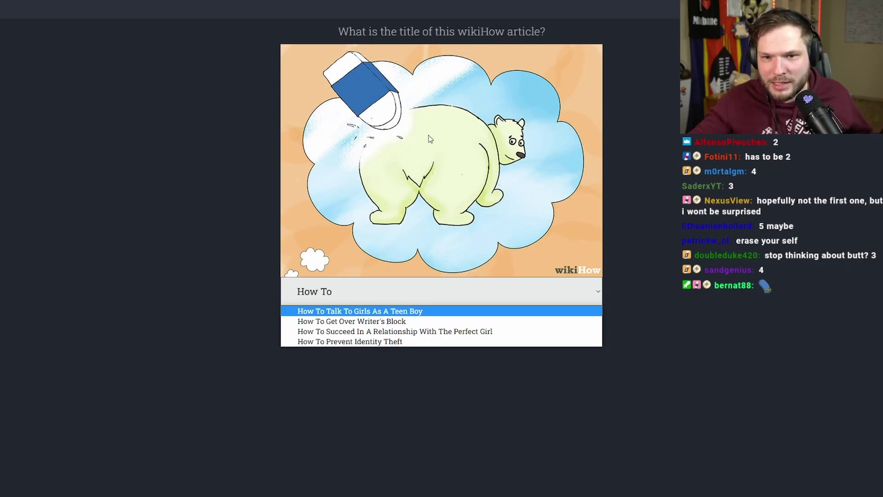
left_click(362, 321)
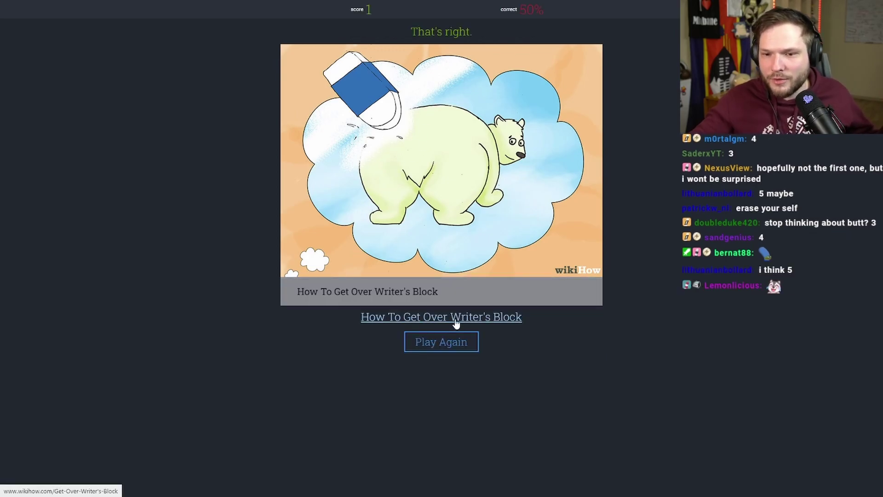
Answer the two-men picture with 'How To Do Laughter Yoga' (score 2, 66%), then load the chocolate round.
left_click(462, 355)
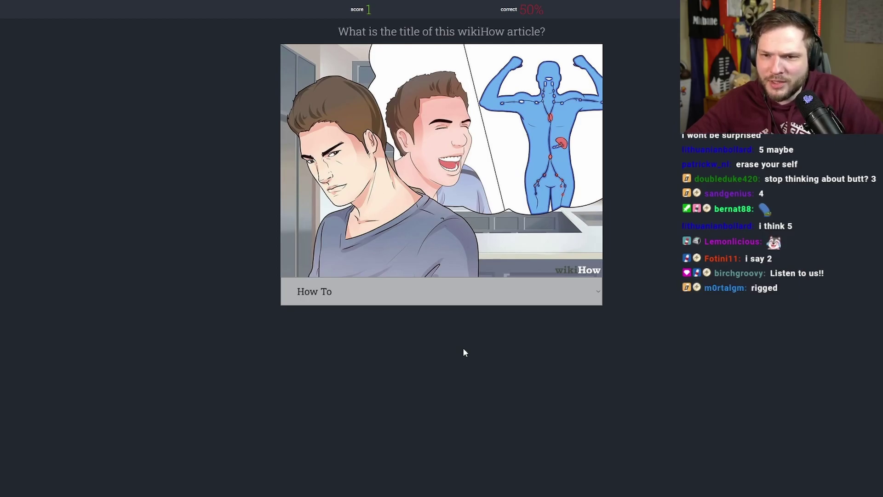
left_click(433, 301)
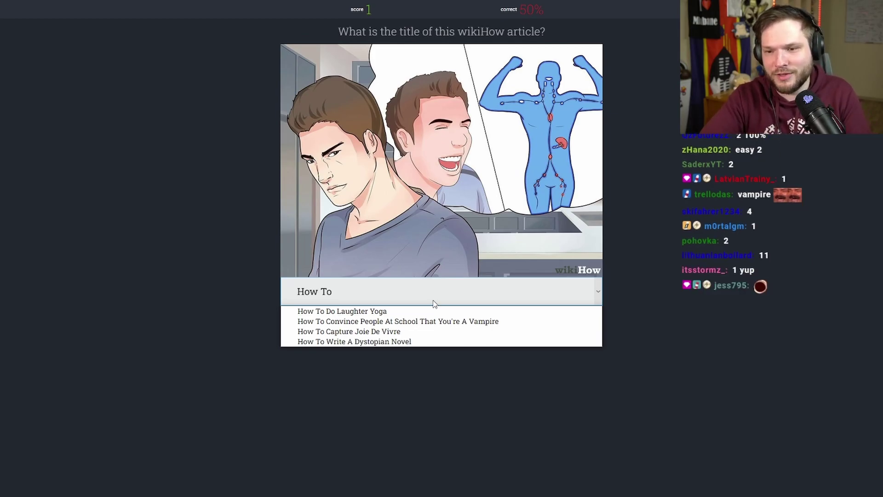
left_click(414, 311)
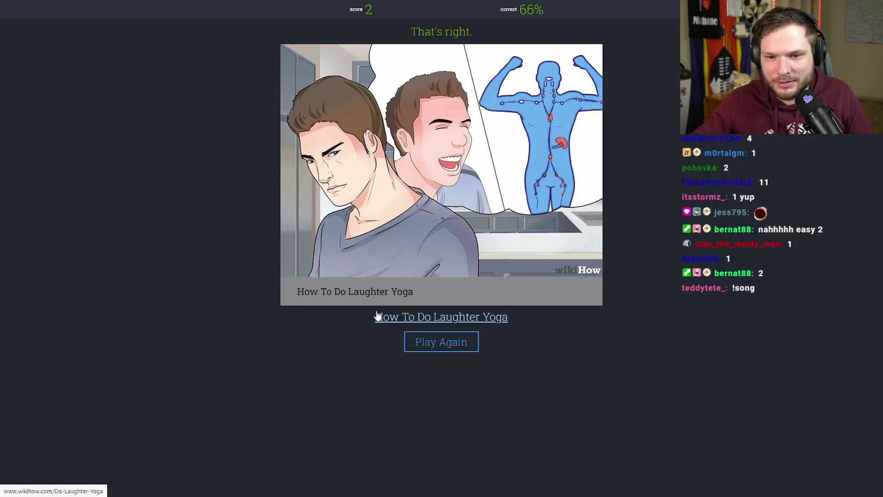
left_click(462, 349)
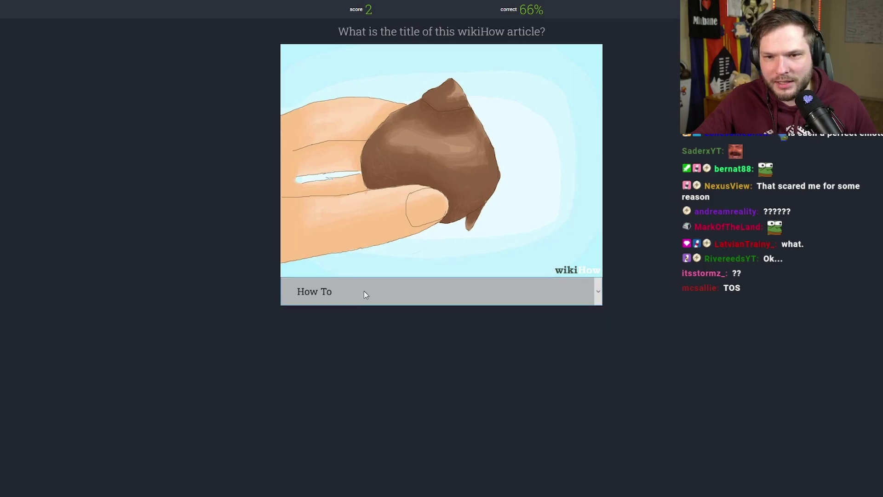
Answer the chocolate picture with 'How To Cure Daffodil Bulbs For Replanting' (score 3, 75%), then list the next round's titles.
left_click(406, 300)
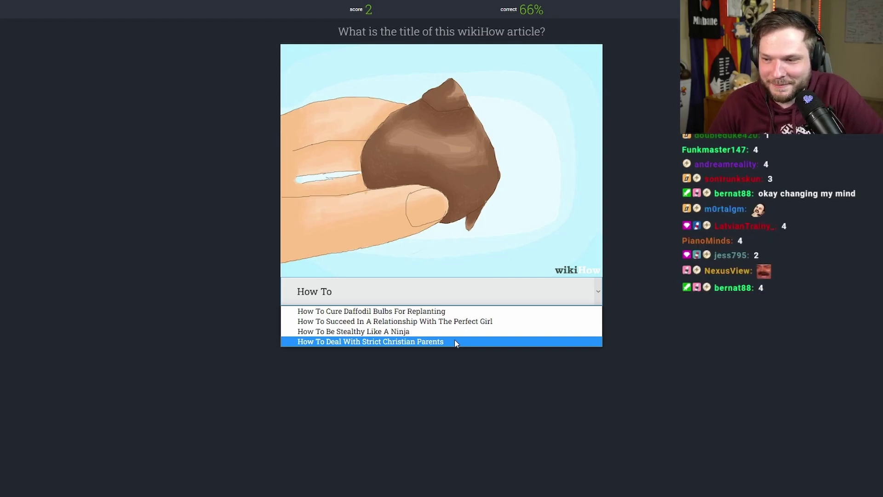
left_click(476, 311)
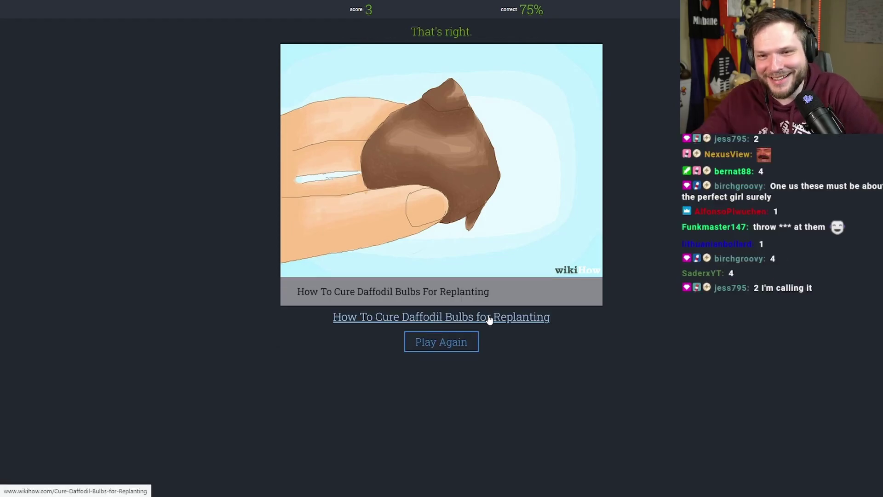
left_click(461, 348)
left_click(469, 301)
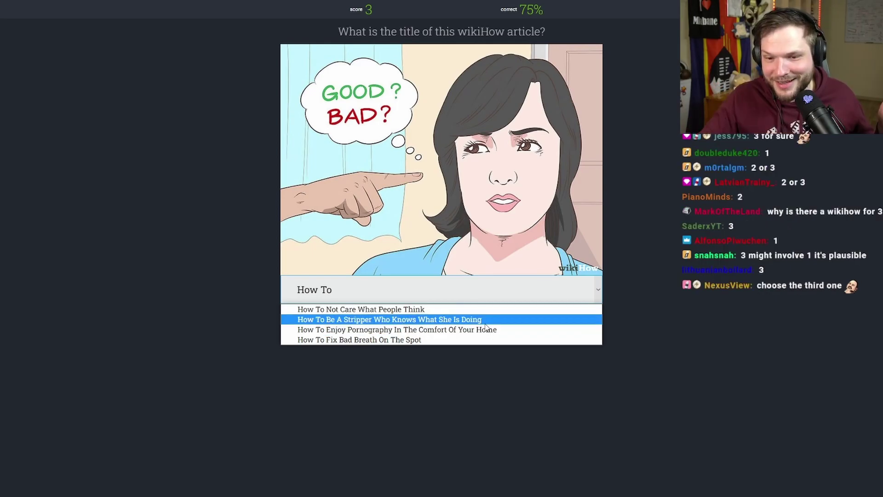
Choose 'How To Not Care What People Think' for the pointing-finger picture, reaching score 4 at 80%.
left_click(471, 314)
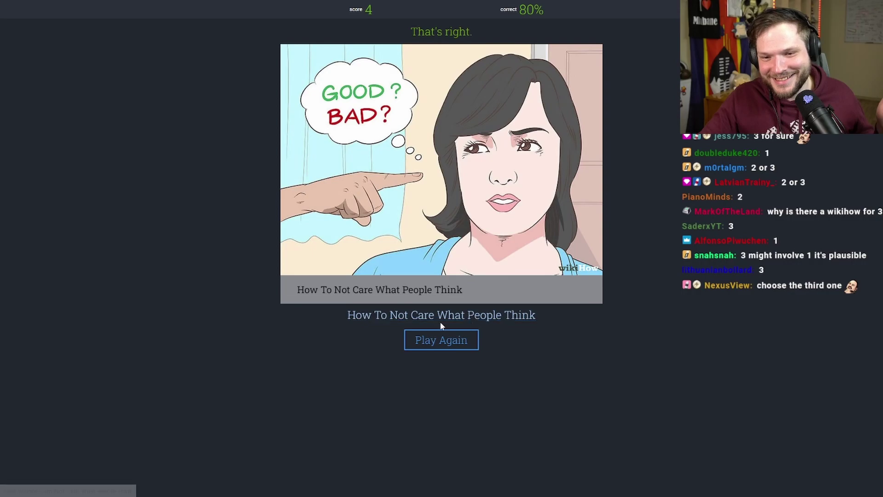
Load the blushing-boy round and answer 'How To Talk To A Shy Boy That You Don't Know Very Well'.
left_click(440, 343)
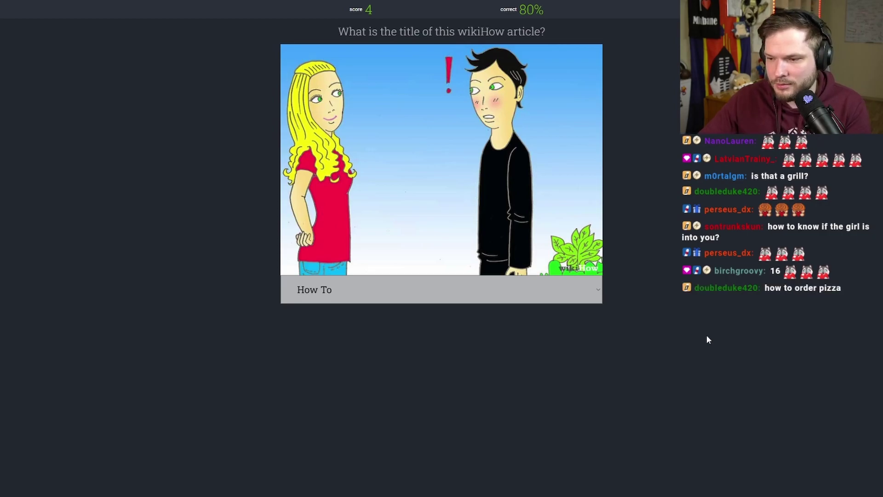
left_click(594, 298)
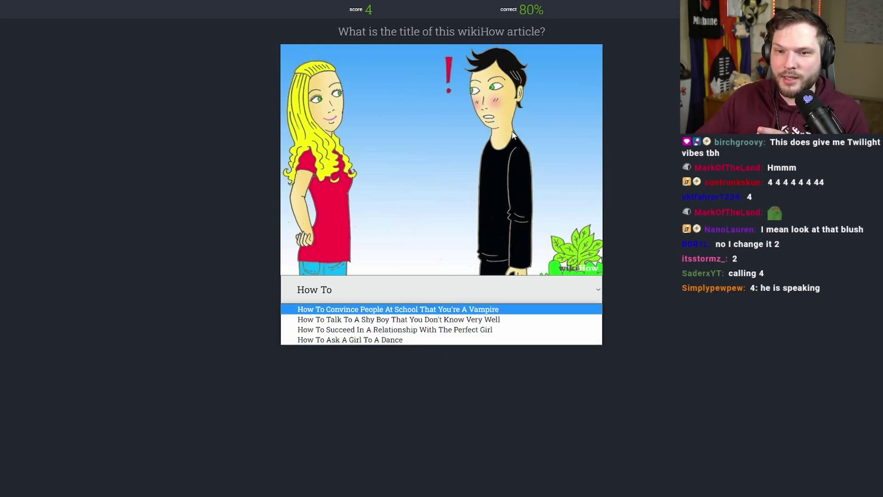
left_click(486, 319)
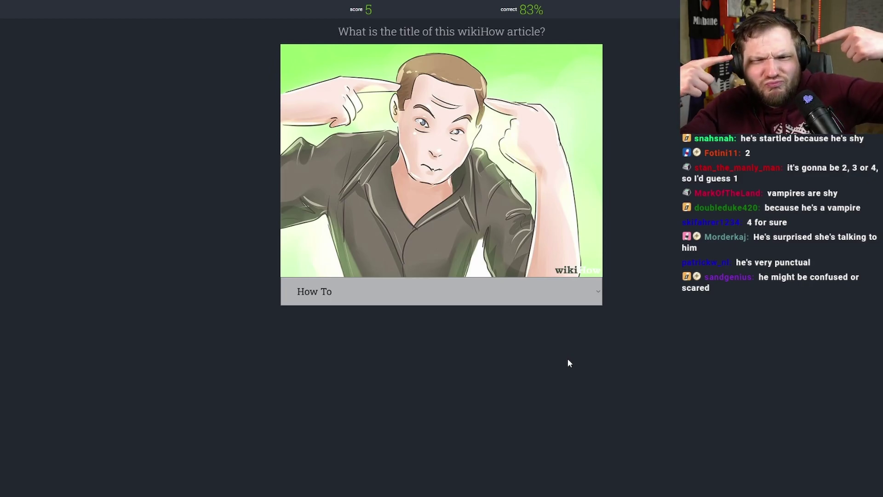
Guess 'How To Get Over Anger Caused By Video Games' for the temple-tapping man; stand-up comedy was correct.
left_click(540, 293)
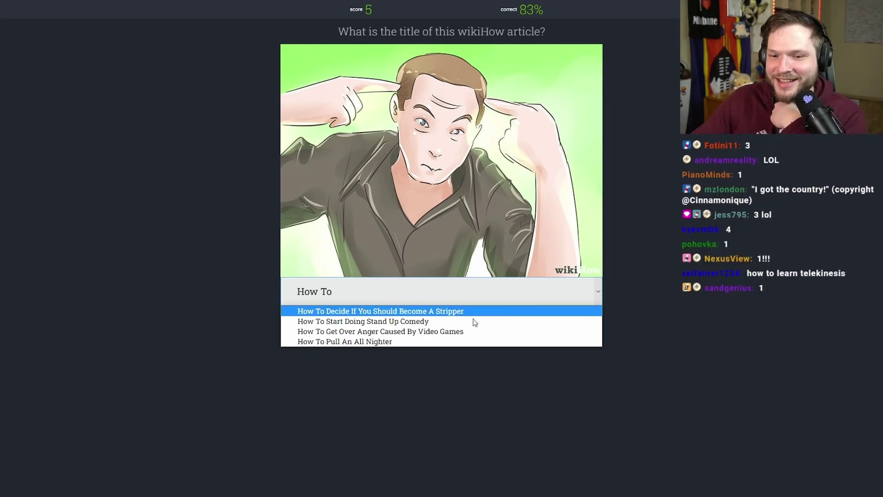
left_click(447, 333)
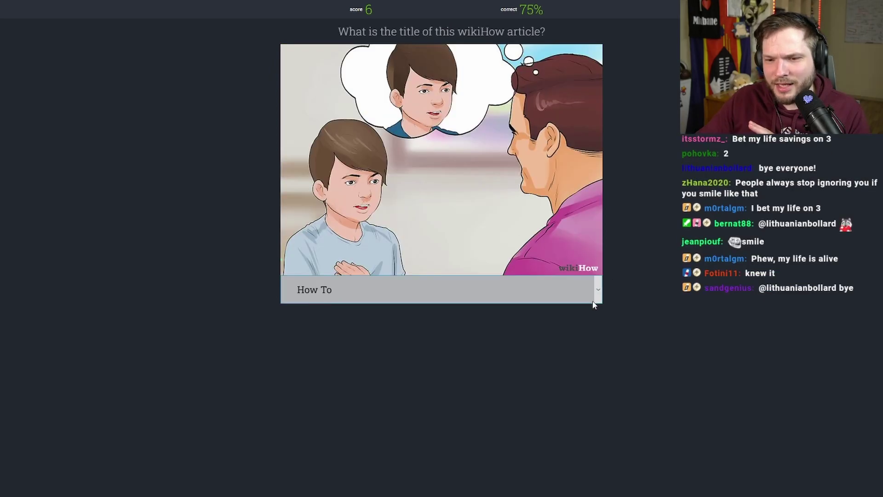
Answer the boy-and-man picture with 'How To Stop Hating Children', reaching score 8.
left_click(595, 295)
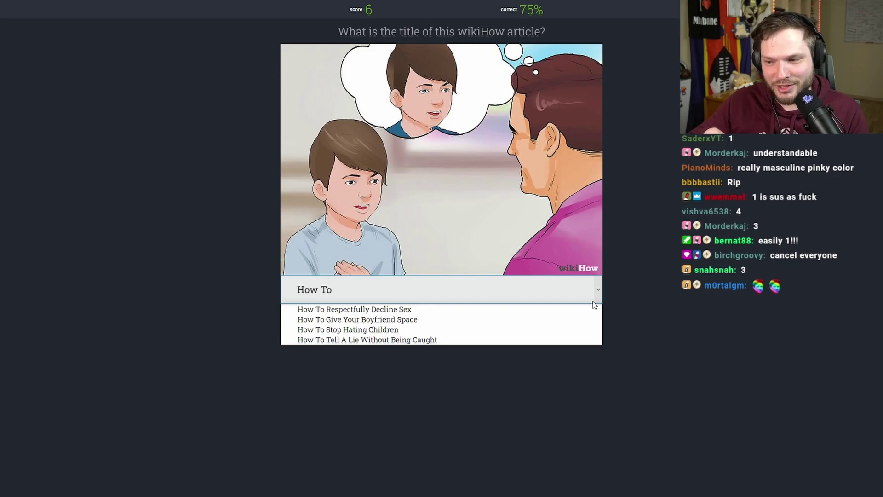
left_click(414, 328)
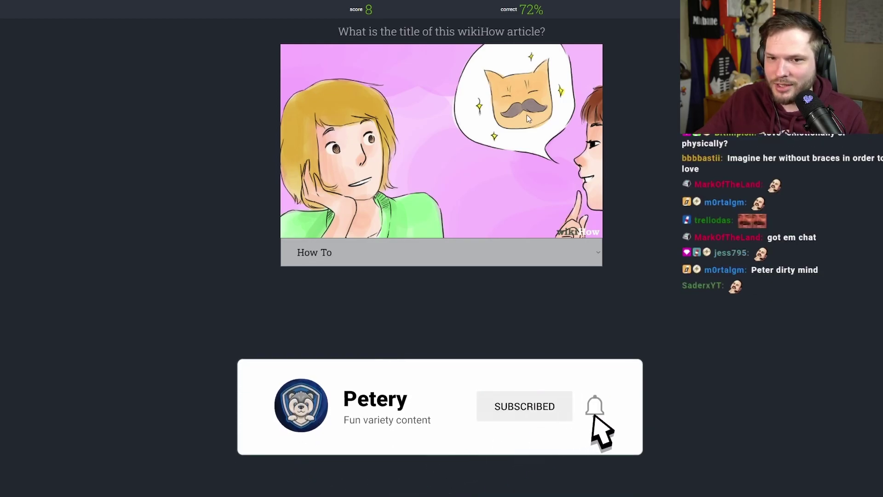
Pick 'How To Be Interesting' for the mustached-cat thought-bubble picture.
left_click(476, 252)
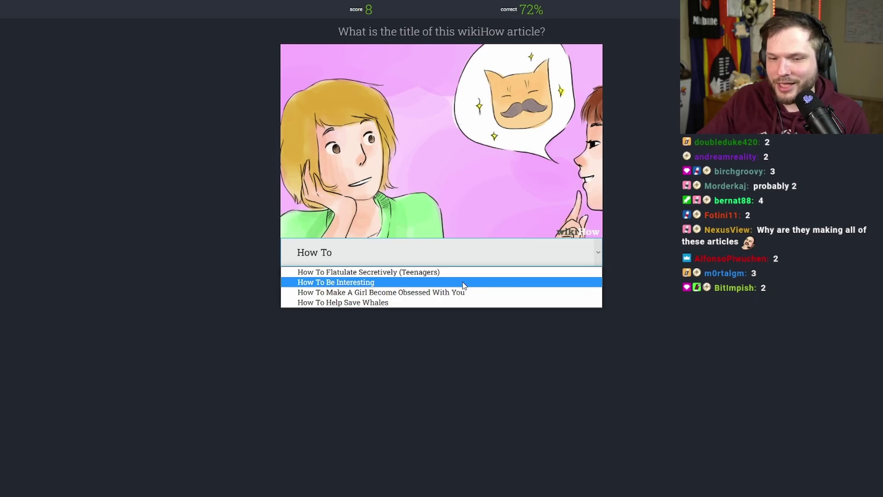
left_click(463, 282)
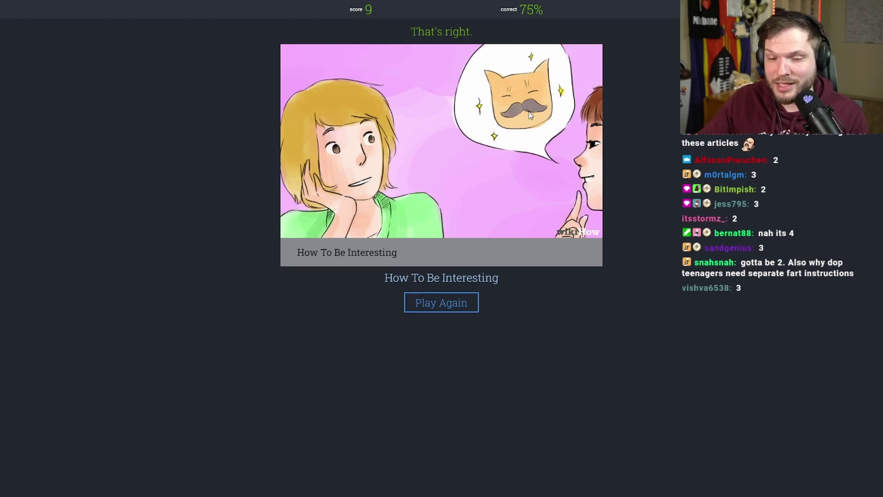
Guess 'How To Fart Quietly', then wrongly guess 'How To Motivate Yourself' for the chin-stroking man.
left_click(464, 306)
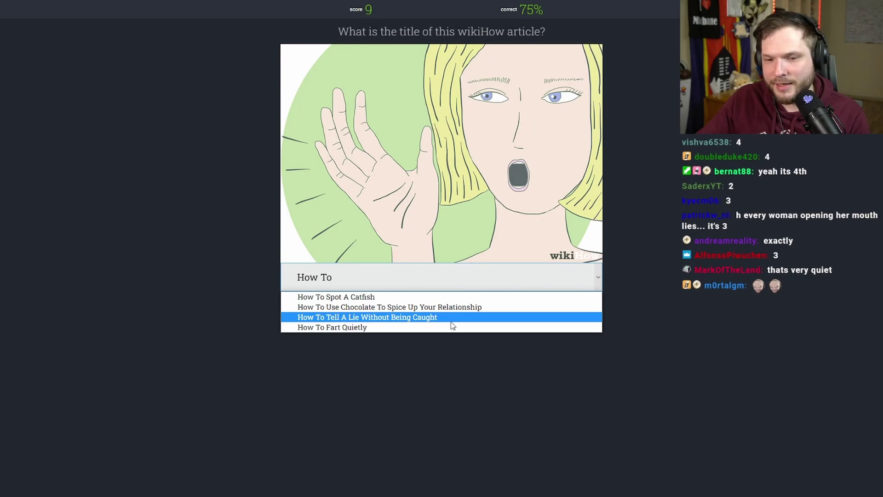
left_click(452, 328)
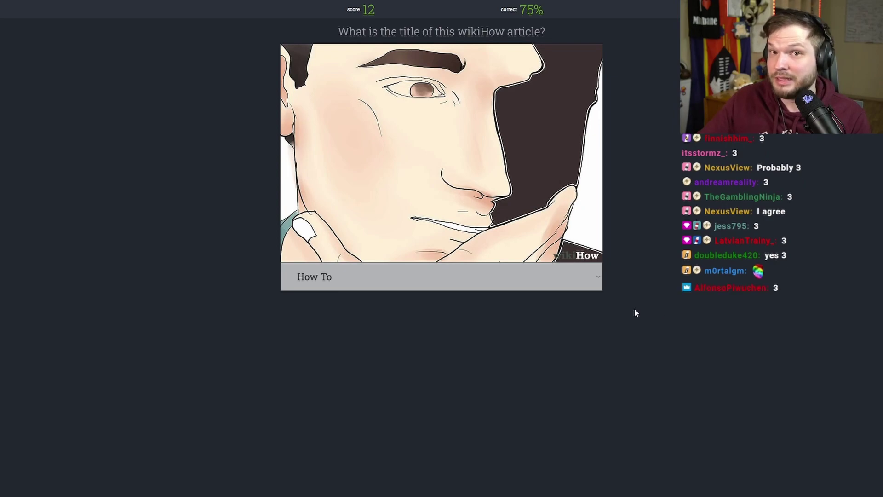
left_click(591, 281)
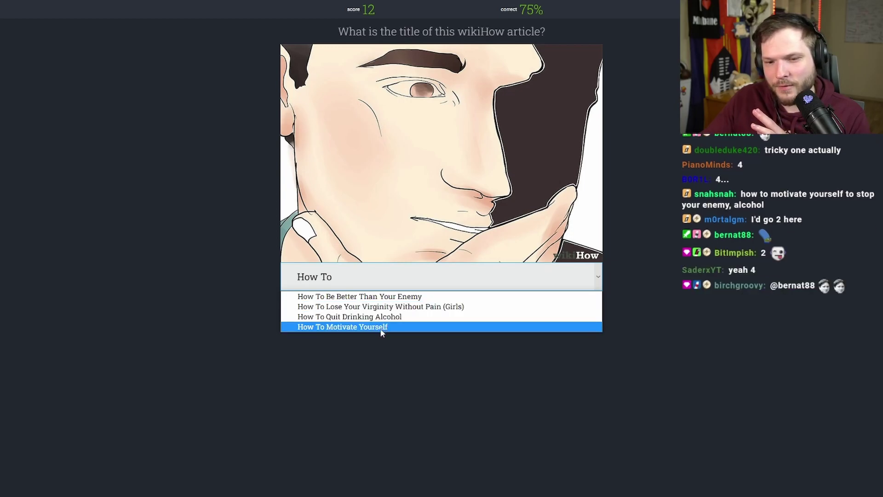
left_click(381, 330)
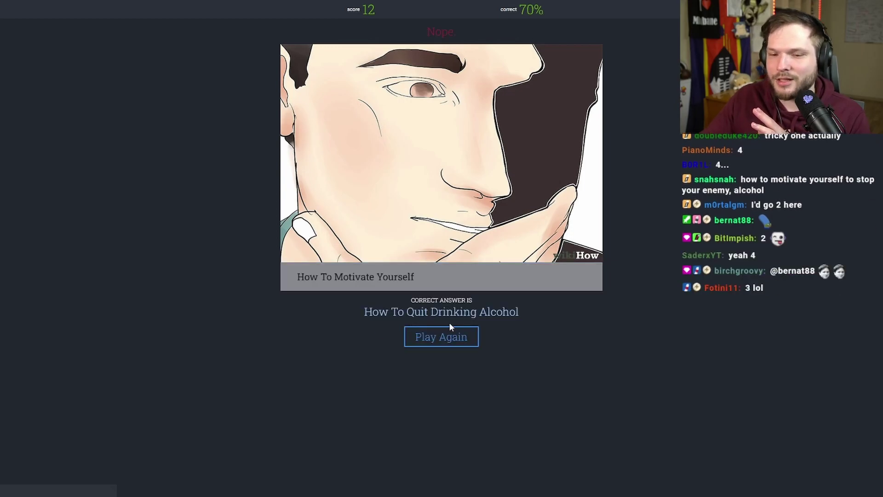
Start the next round and title the skull picture 'How To Be Comfortable In Your Own Skin'.
left_click(464, 339)
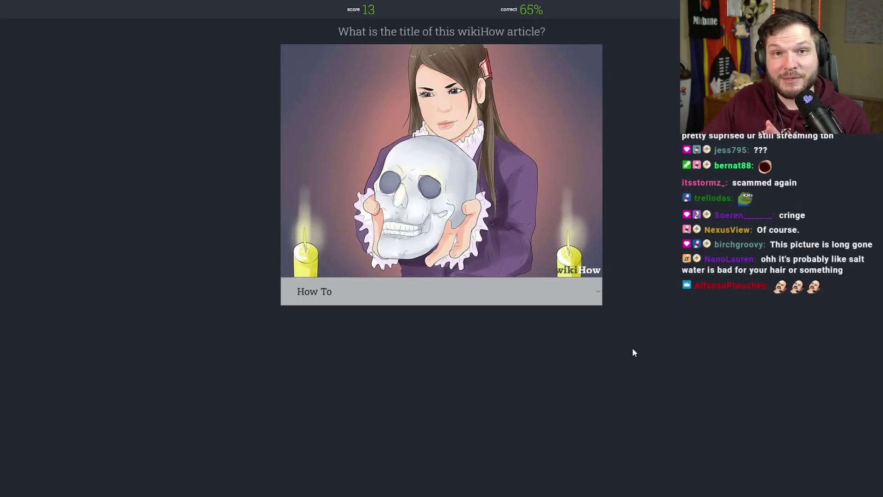
left_click(600, 298)
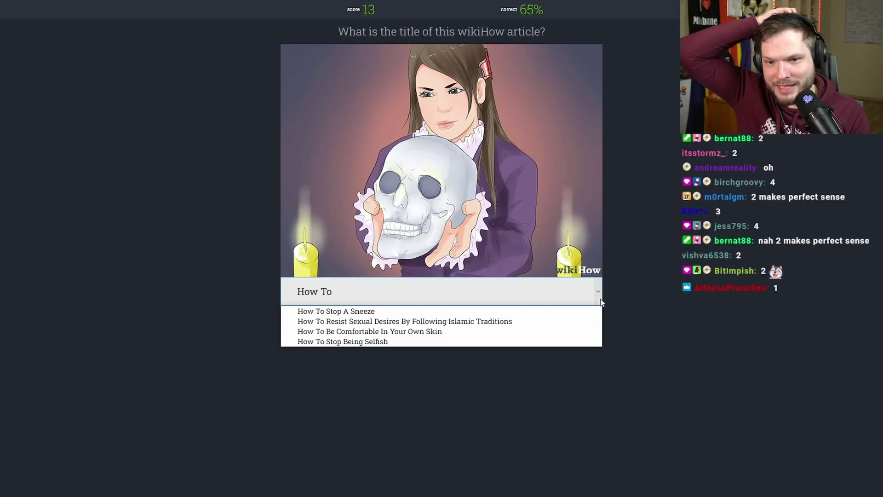
key("Down")
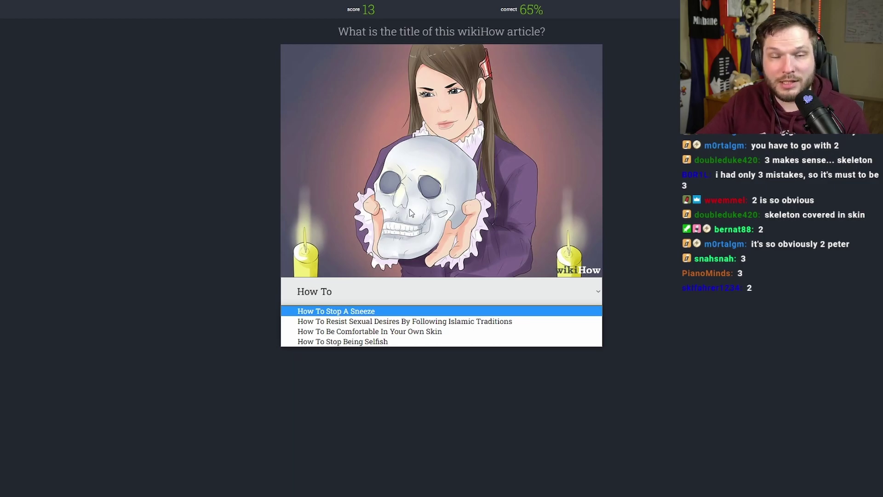
left_click(427, 331)
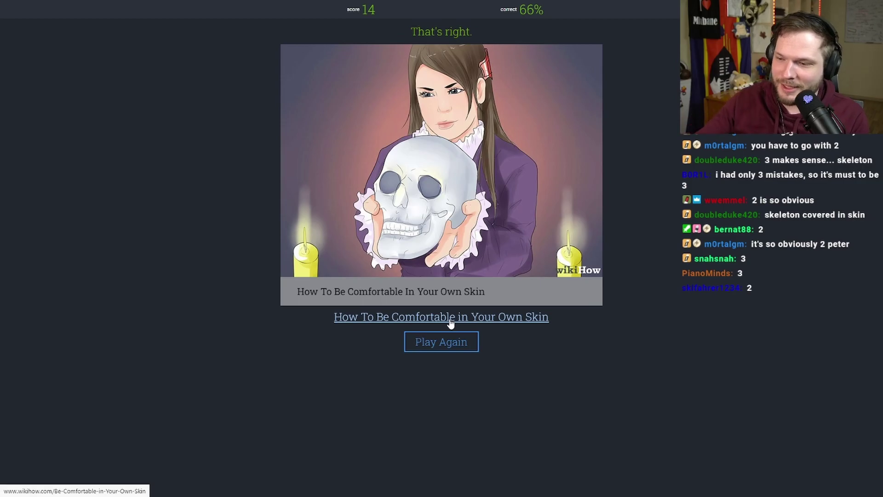
Start a new round and title the winking-woman picture 'How To Act Like Bella From Twilight'.
left_click(442, 342)
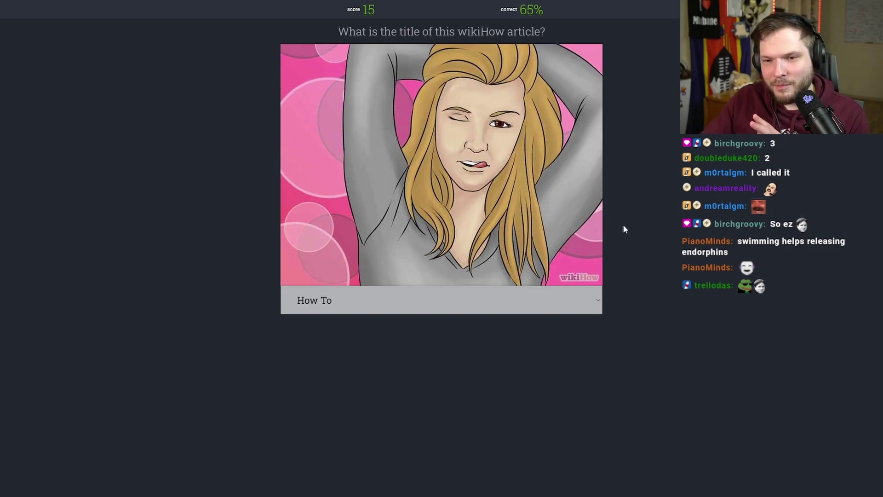
left_click(564, 303)
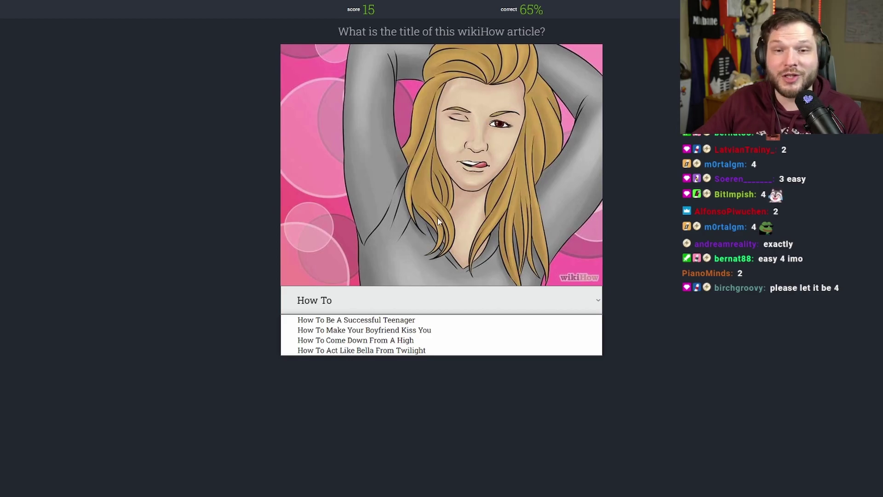
key("Down")
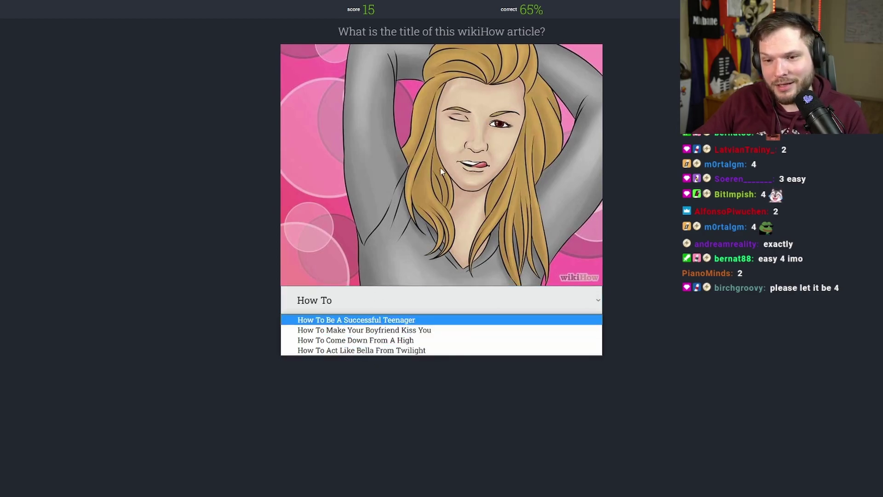
left_click(448, 350)
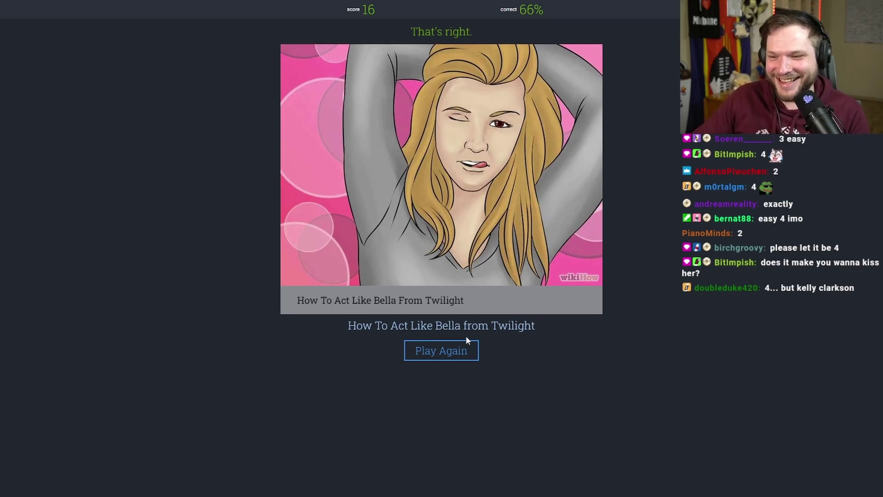
Guess 'How To Make Yourself Famous On YouTube' for the trumpet picture, then open the correct rap battle article.
left_click(459, 350)
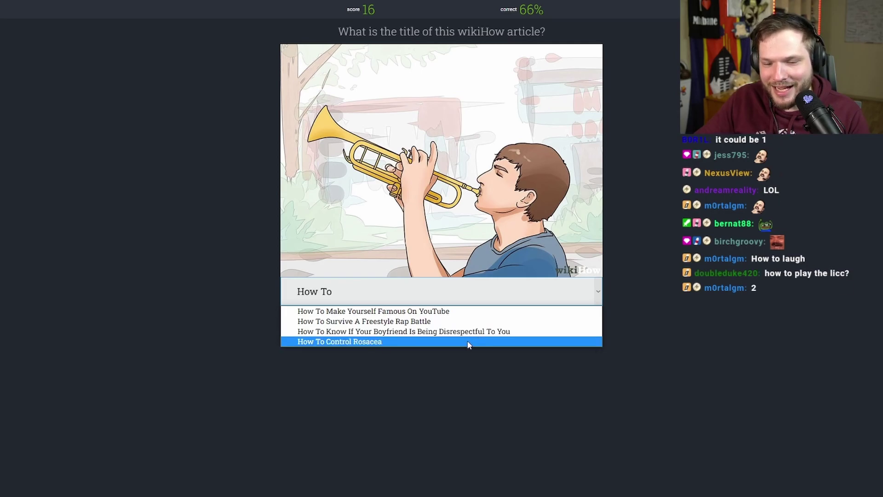
left_click(363, 321)
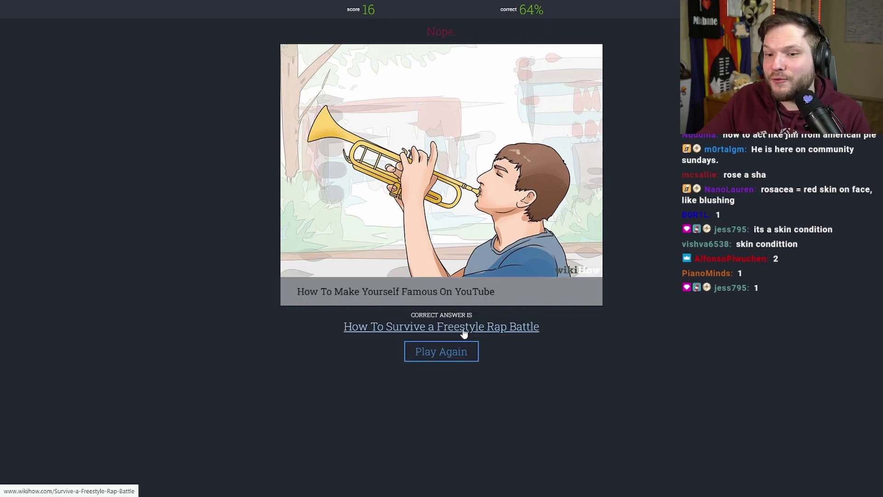
left_click(536, 327)
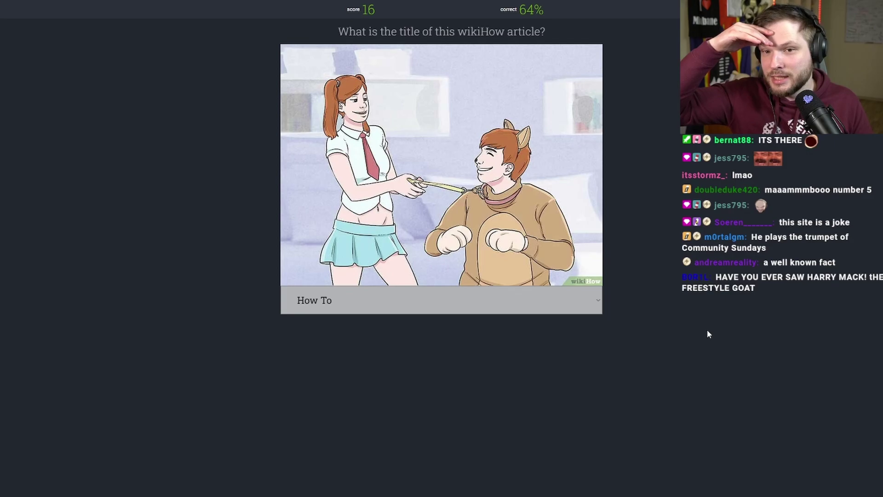
Title the leashed-boy picture 'How To Turn On Your Boyfriend' and move to the next round.
left_click(531, 304)
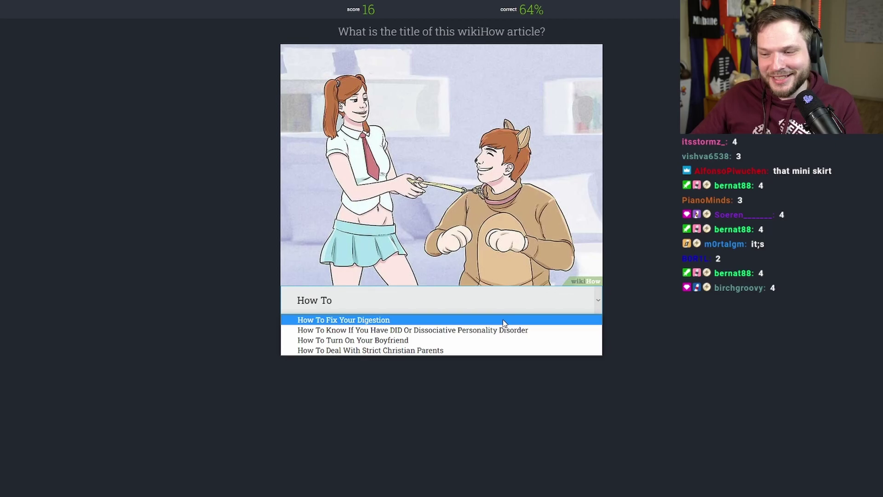
left_click(418, 340)
left_click(462, 352)
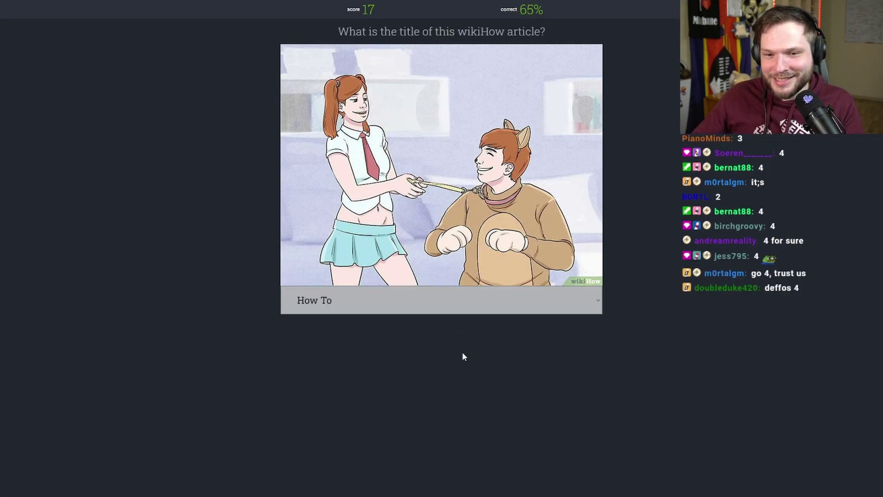
Start a round and wrongly guess 'How To Have A Successful Open Source Project' for the thinking man.
left_click(581, 297)
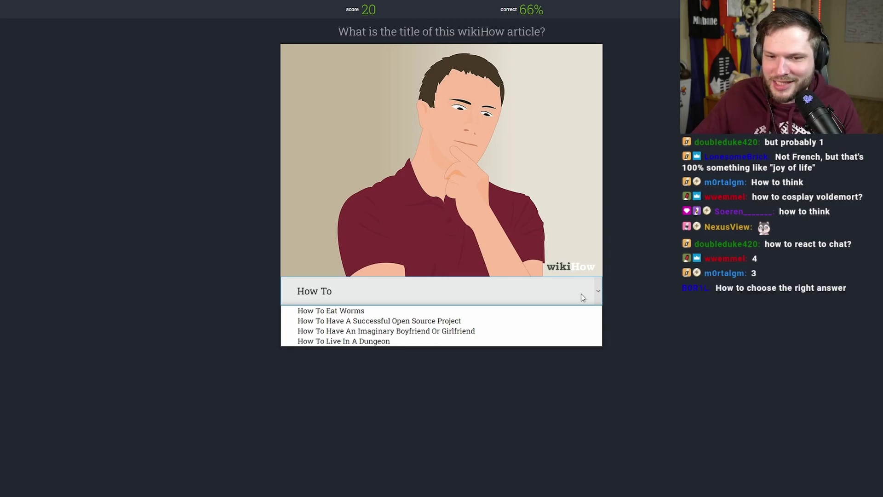
left_click(505, 327)
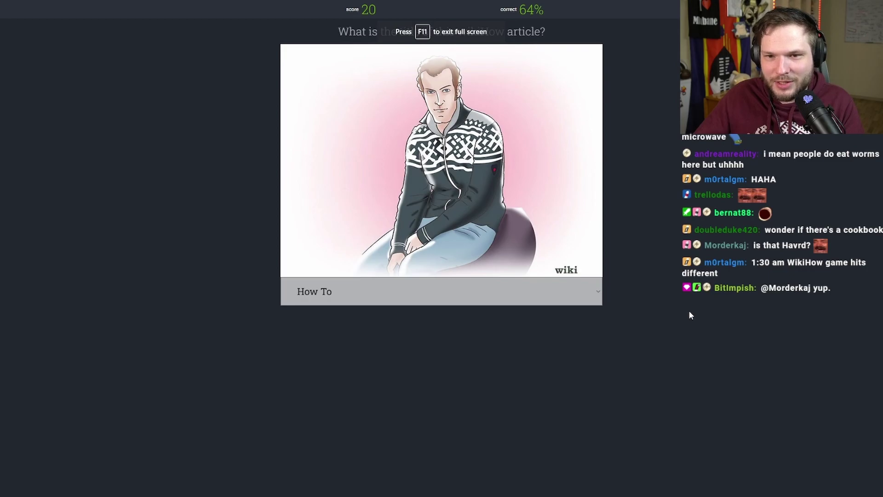
Title the sweater-man picture 'How To Be Polite In Norway' and open its wikiHow article.
left_click(580, 296)
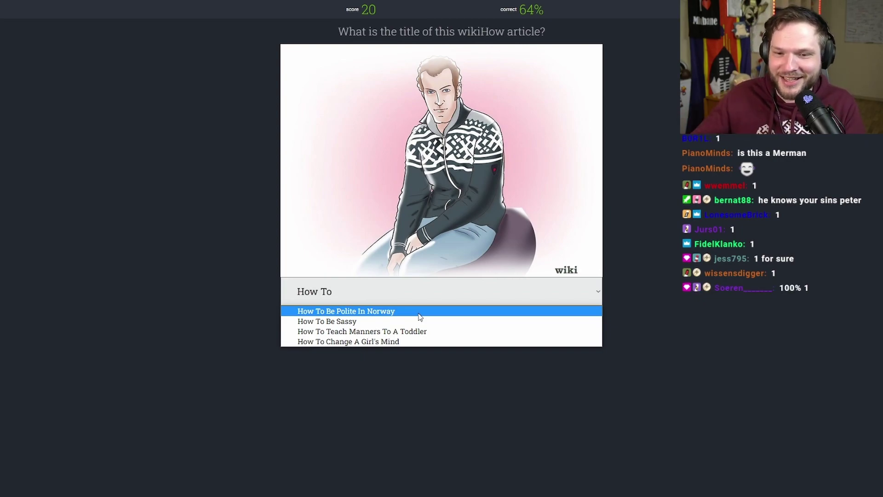
left_click(419, 317)
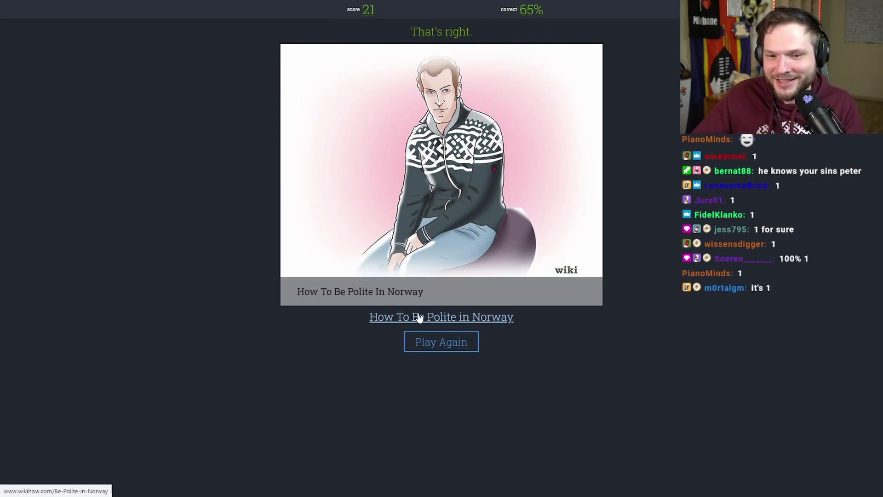
left_click(558, 324)
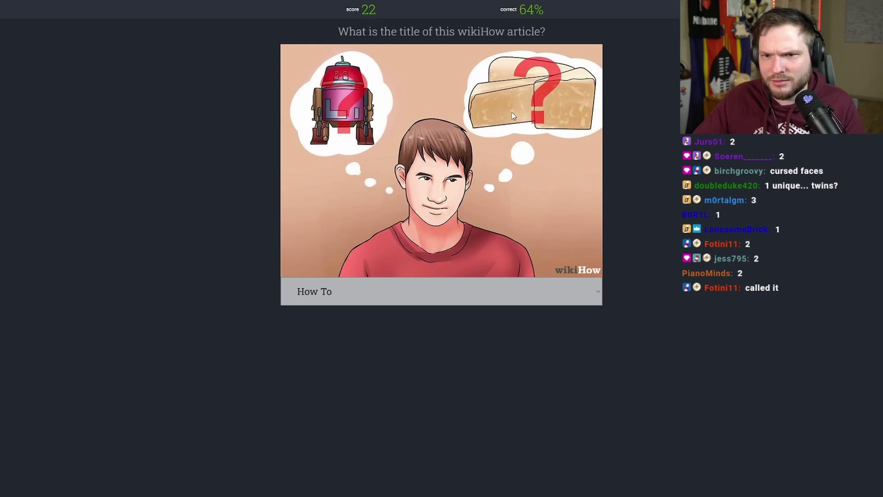
Guess 'How To Entertain' for the boy thinking of a robot and cheese.
left_click(379, 291)
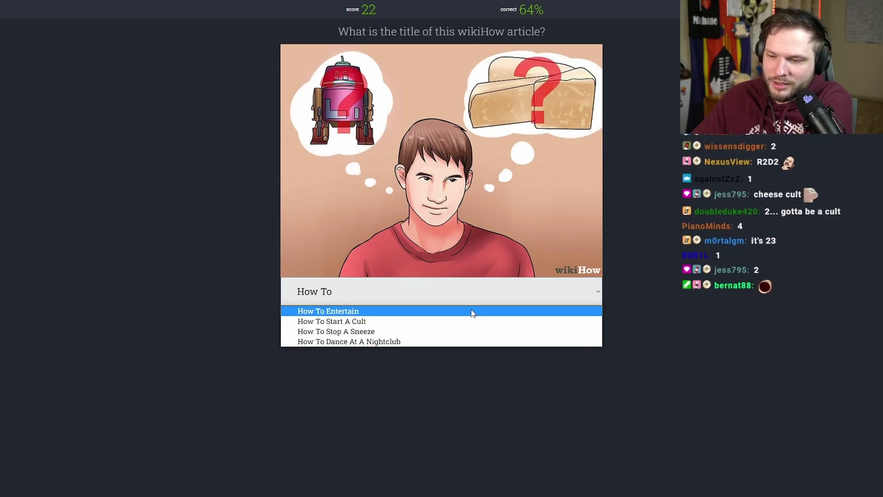
left_click(472, 311)
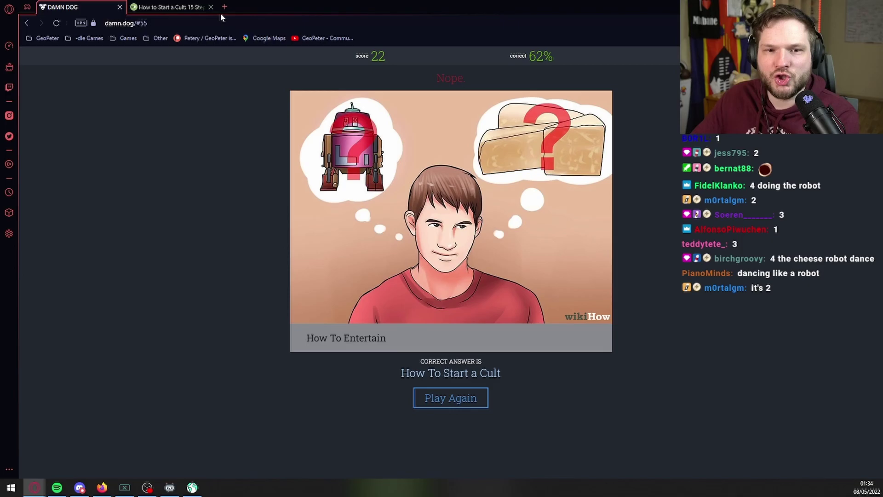
Switch to the How to Start a Cult article and view it full screen.
left_click(172, 7)
key("F11")
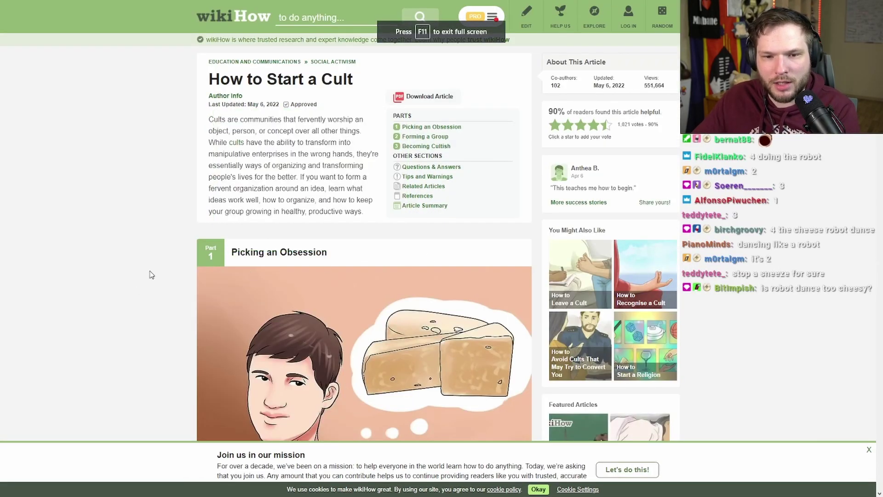
scroll(151, 275, "down", 3)
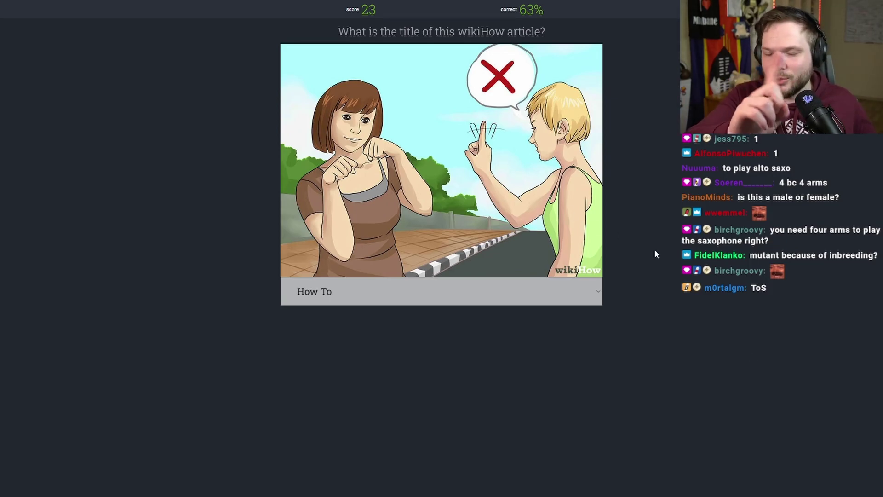
Title the two-women picture 'How To Get Over An Anime Addiction' and start the next round.
left_click(583, 291)
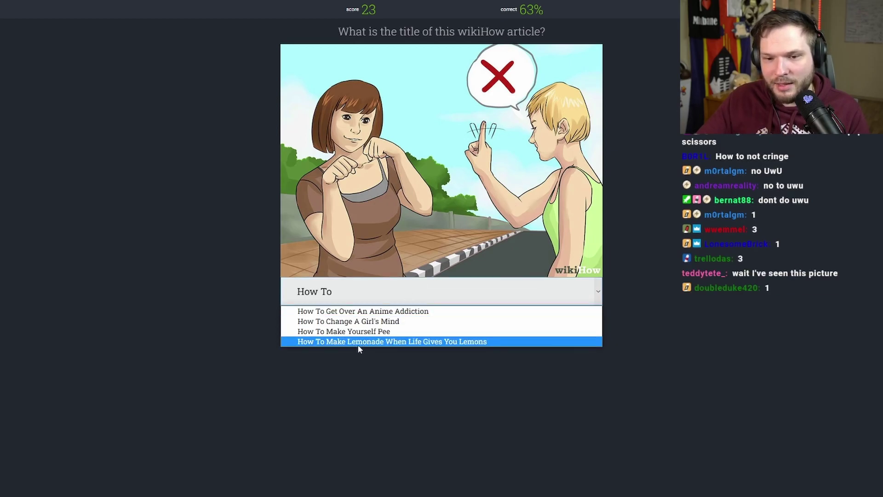
left_click(426, 343)
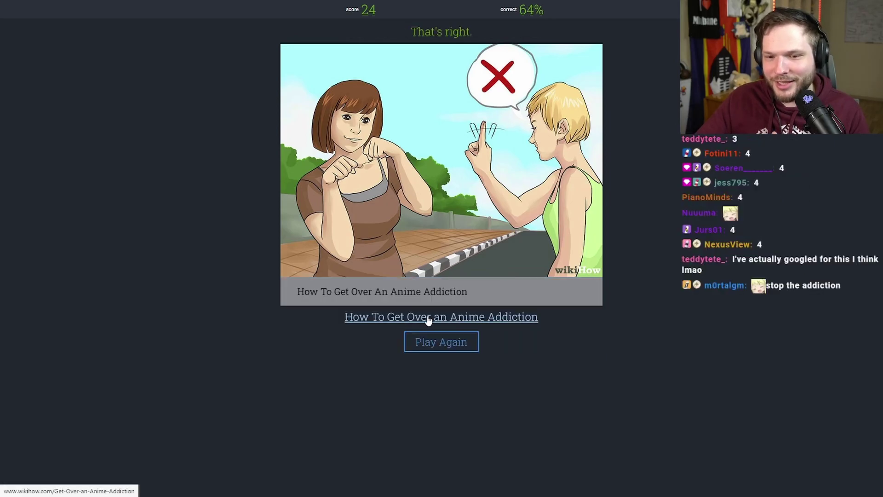
left_click(472, 343)
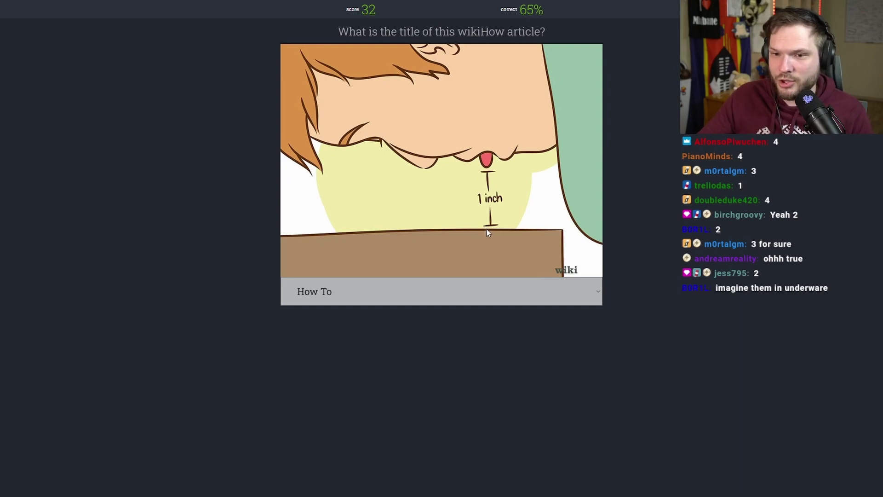
Title the one-inch tongue picture 'How To Stop A Sneeze' and open that article.
left_click(494, 291)
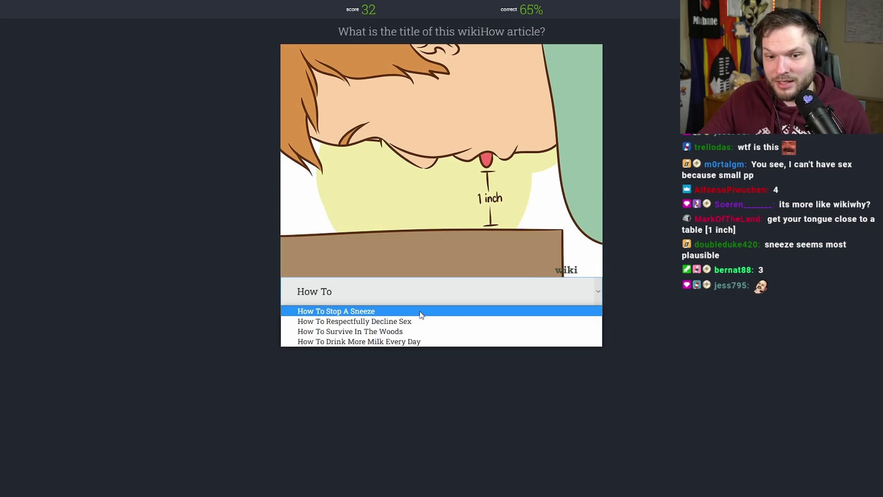
left_click(420, 314)
left_click(453, 322)
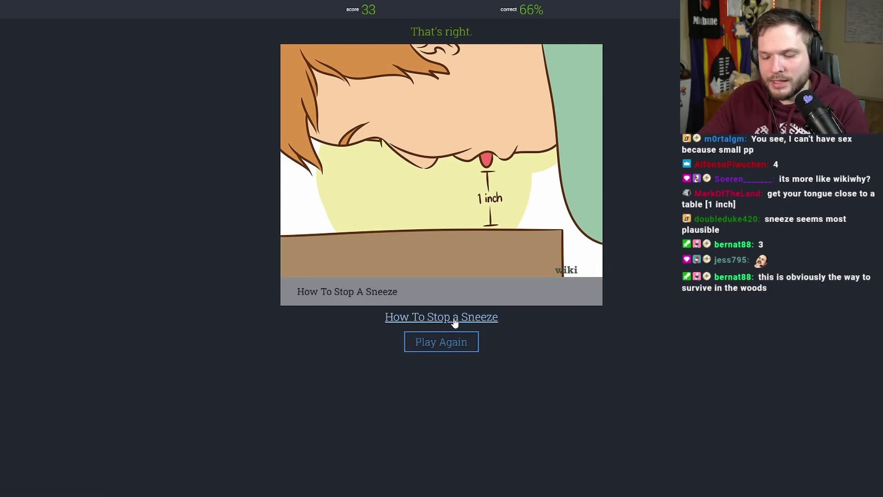
scroll(455, 324, "down", 10)
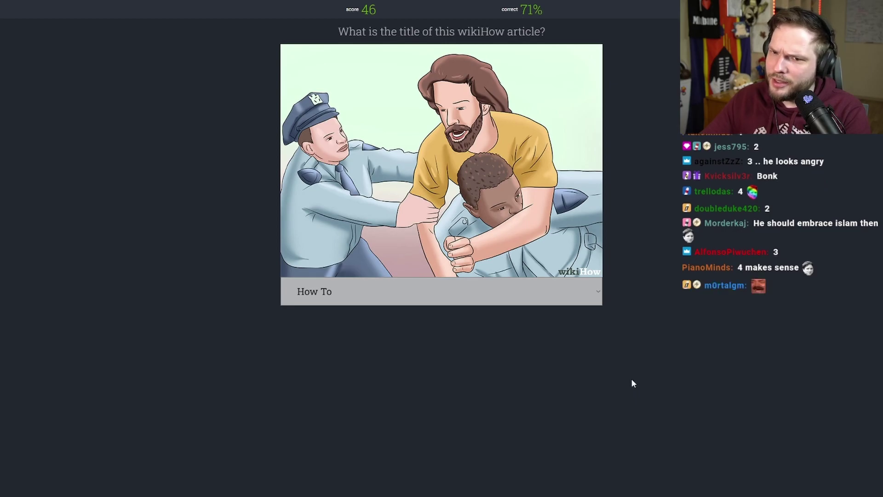
Answer the police scuffle picture with 'How To Avoid Creating A Weak Villain'.
left_click(436, 296)
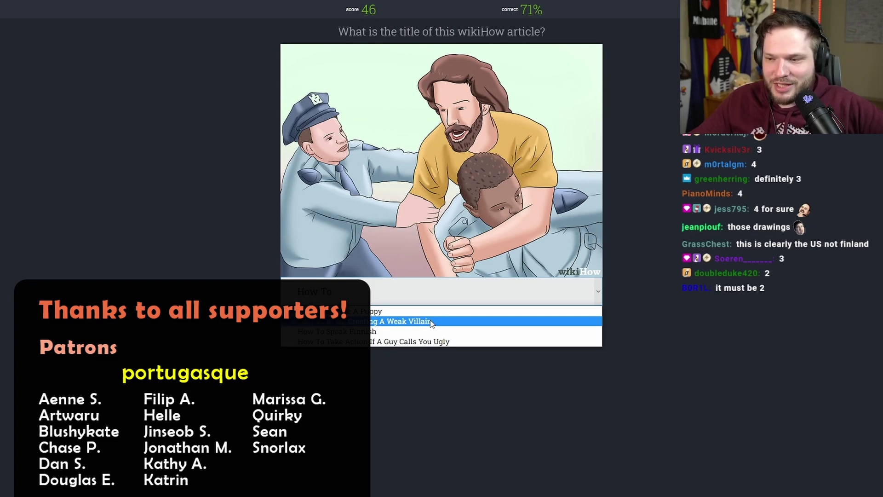
left_click(429, 324)
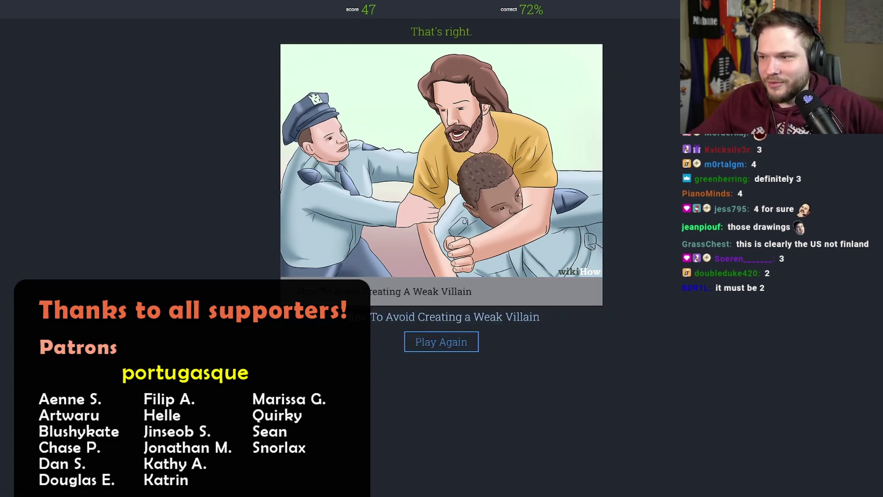